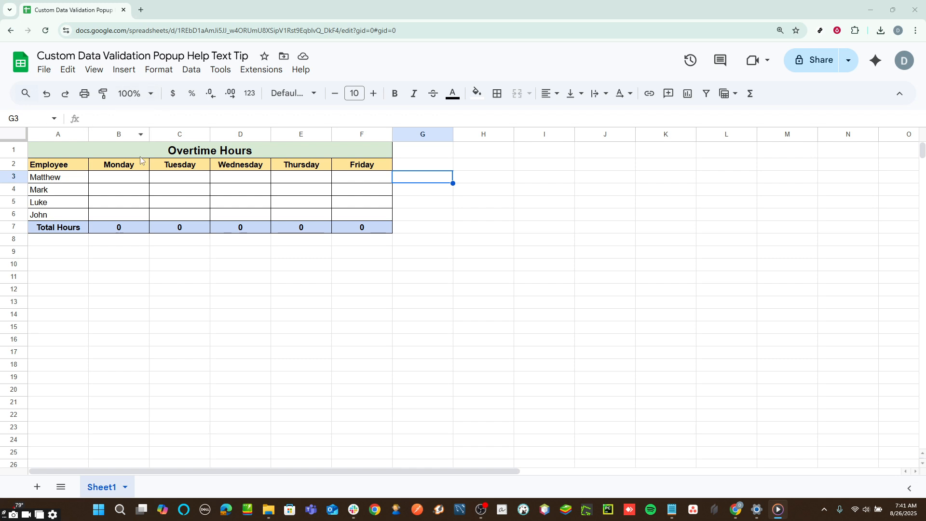
Select the Monday–Friday hours cells B3:F6 and add a new data validation rule for them.
{"action": "left_click", "coordinate": [142, 180]}
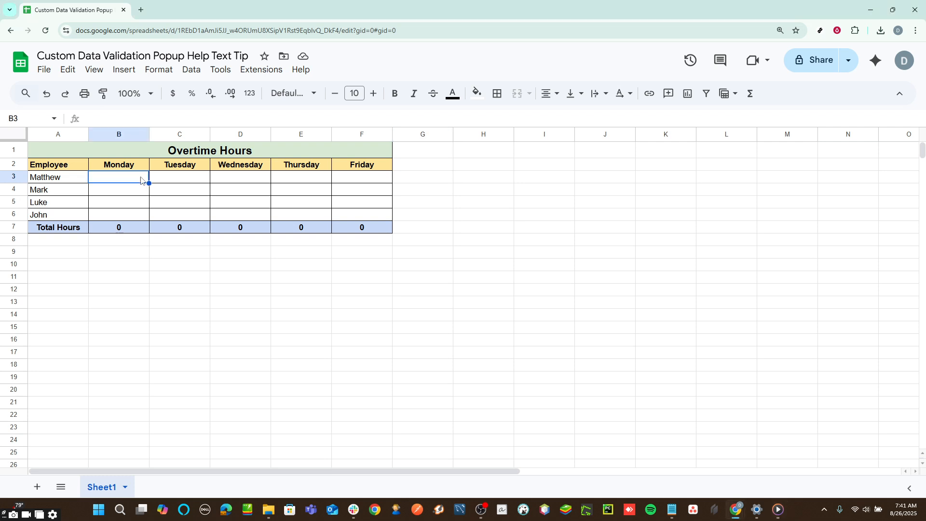
{"action": "left_click", "coordinate": [376, 216], "text": "shift"}
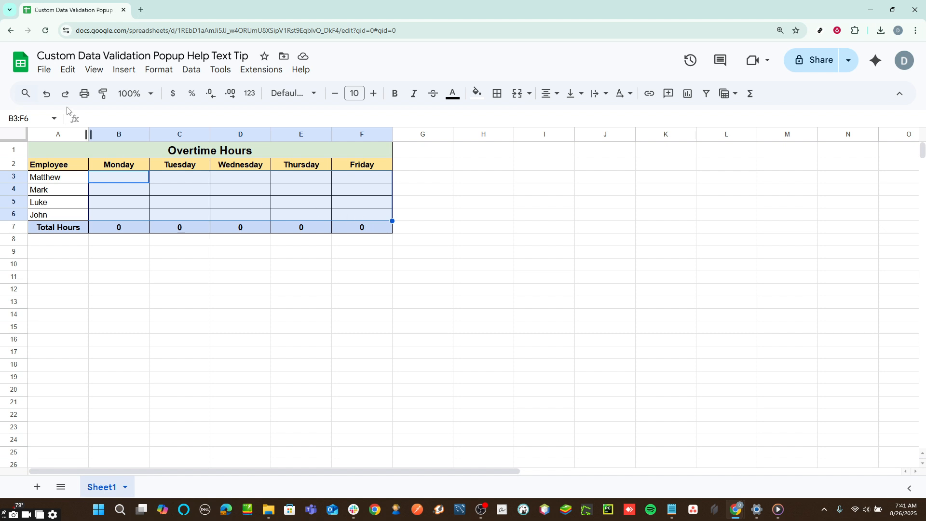
{"action": "left_click", "coordinate": [191, 73]}
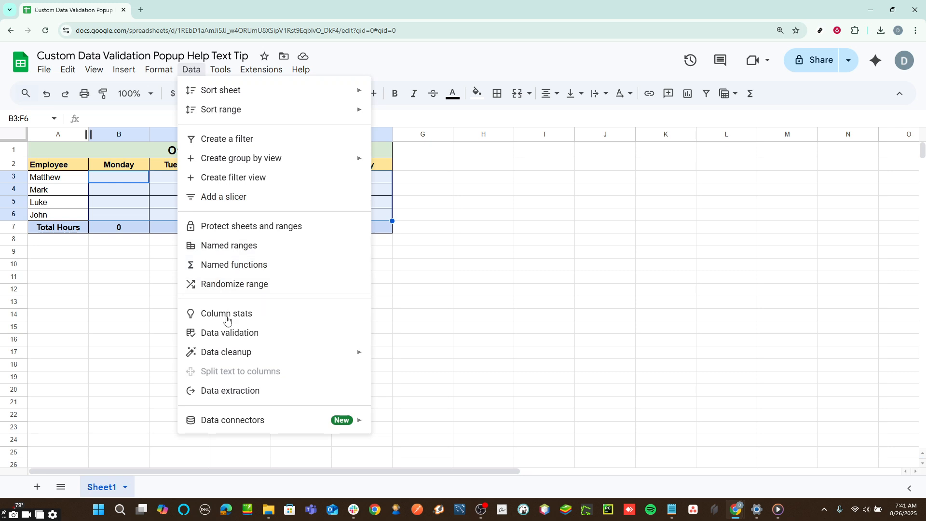
{"action": "left_click", "coordinate": [258, 340]}
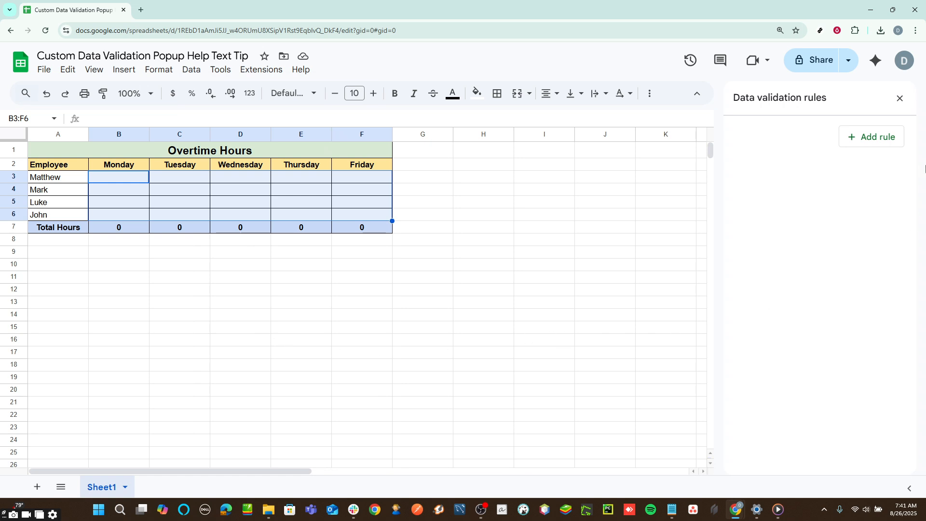
{"action": "left_click", "coordinate": [878, 141]}
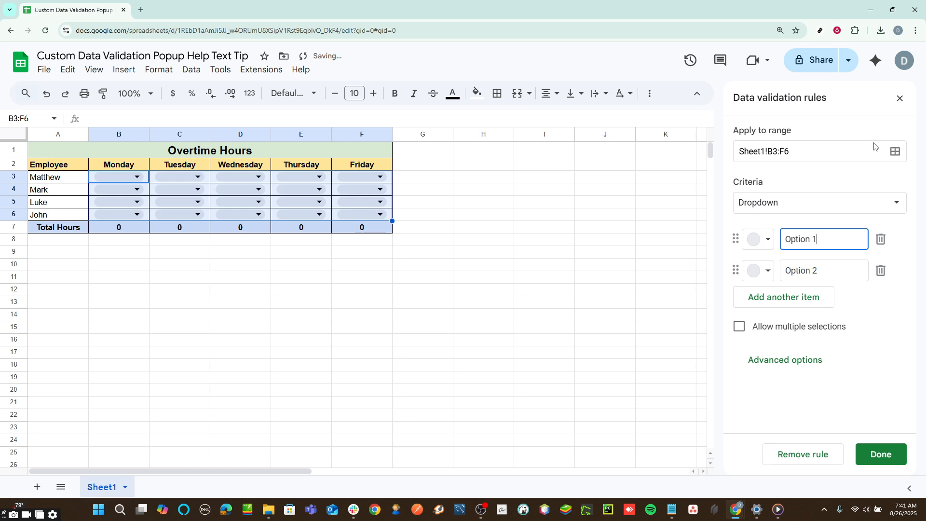
Set the rule's criteria to Less than or equal to with a value of 4.
{"action": "left_click", "coordinate": [809, 208]}
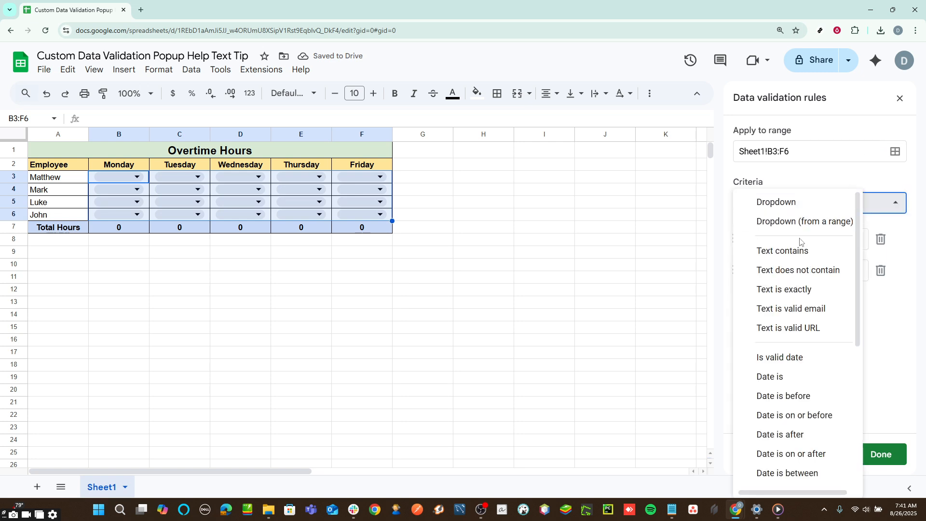
{"action": "scroll", "coordinate": [797, 338], "scroll_direction": "down", "scroll_amount": 2}
{"action": "scroll", "coordinate": [797, 340], "scroll_direction": "down", "scroll_amount": 5}
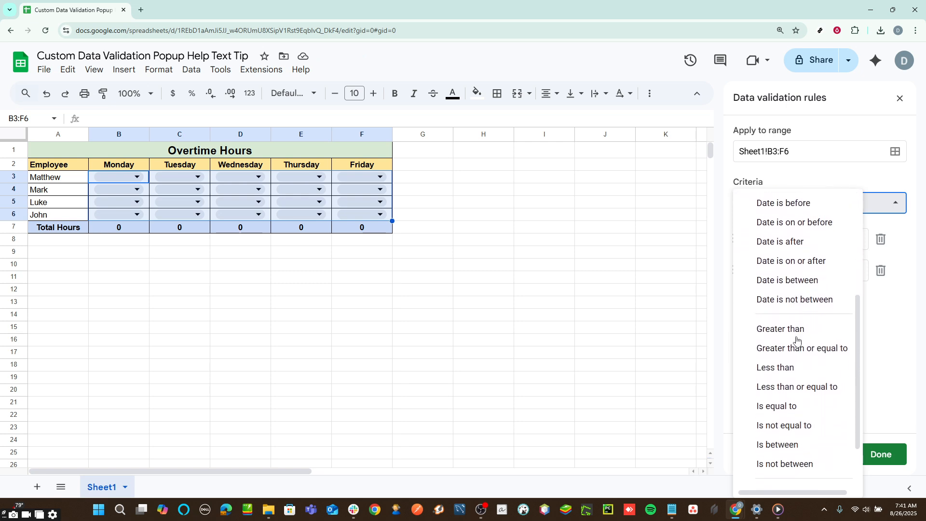
{"action": "left_click", "coordinate": [790, 387]}
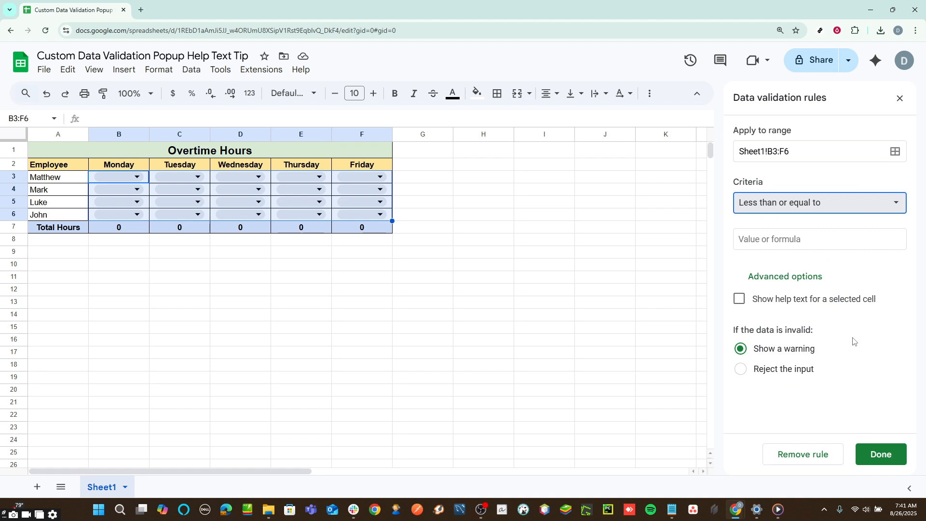
{"action": "left_click", "coordinate": [784, 237]}
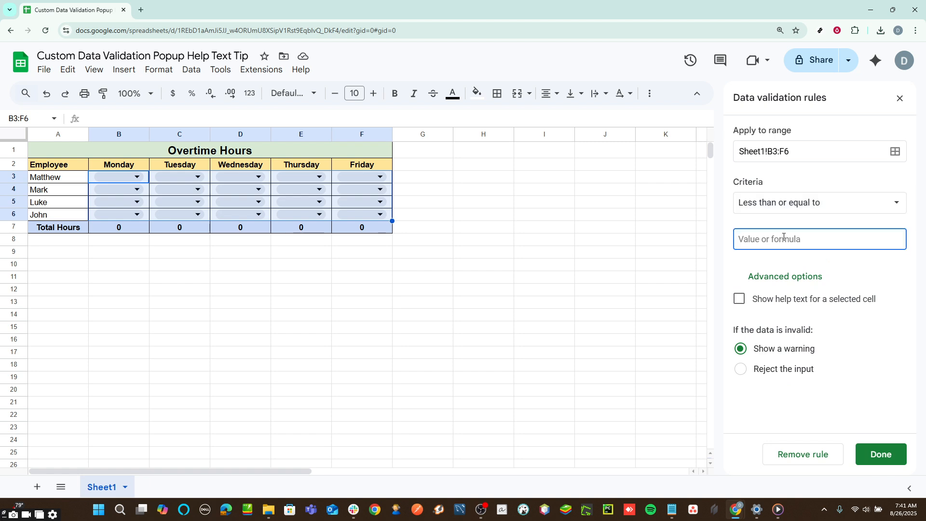
{"action": "type", "text": "4"}
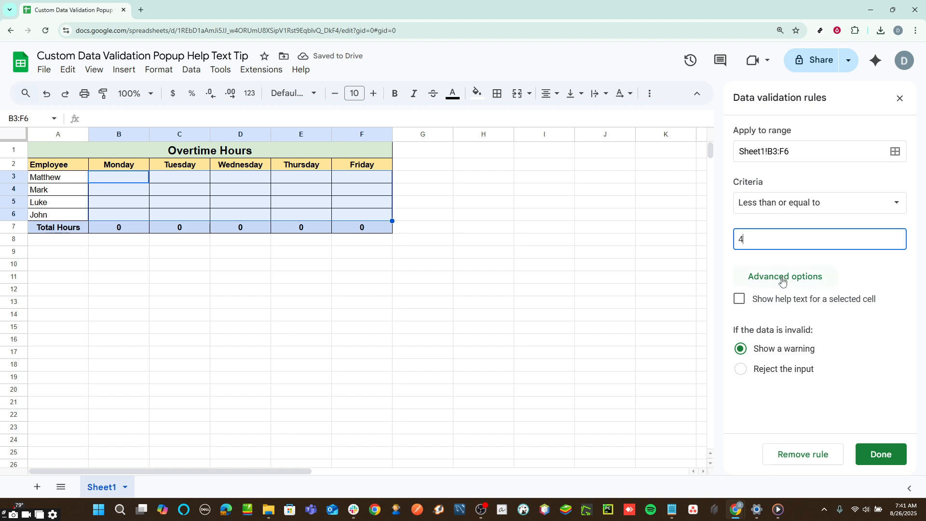
Enable help text for a selected cell and edit it to read "Enter a number from 0 or equal to 4".
{"action": "left_click", "coordinate": [741, 300]}
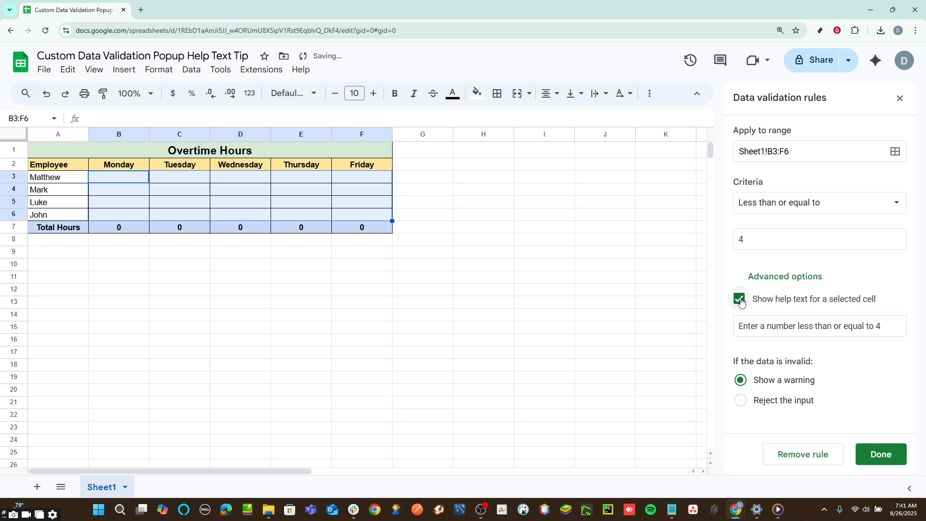
{"action": "left_click", "coordinate": [767, 326]}
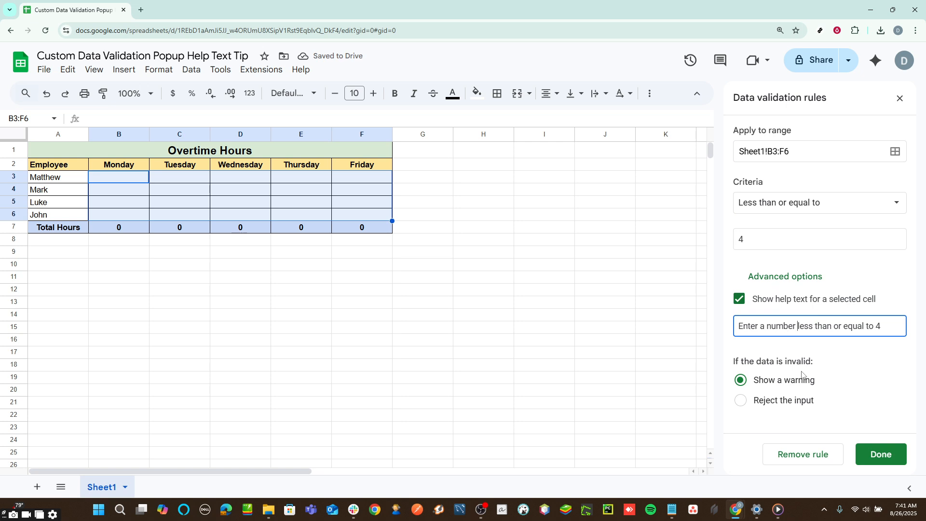
{"action": "type", "text": "number from"}
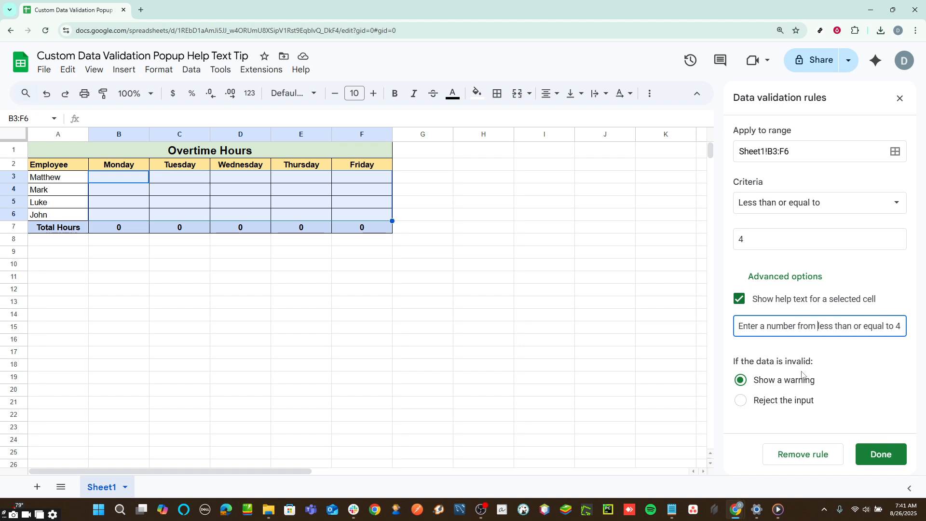
{"action": "key", "text": "shift+Right"}
{"action": "key", "text": "shift+Right"}
{"action": "key", "text": "shift+Right"}
{"action": "key", "text": "shift+Right"}
{"action": "key", "text": "shift+Right"}
{"action": "key", "text": "shift+Right"}
{"action": "key", "text": "shift+Right"}
{"action": "key", "text": "shift+Right"}
{"action": "key", "text": "shift+Right"}
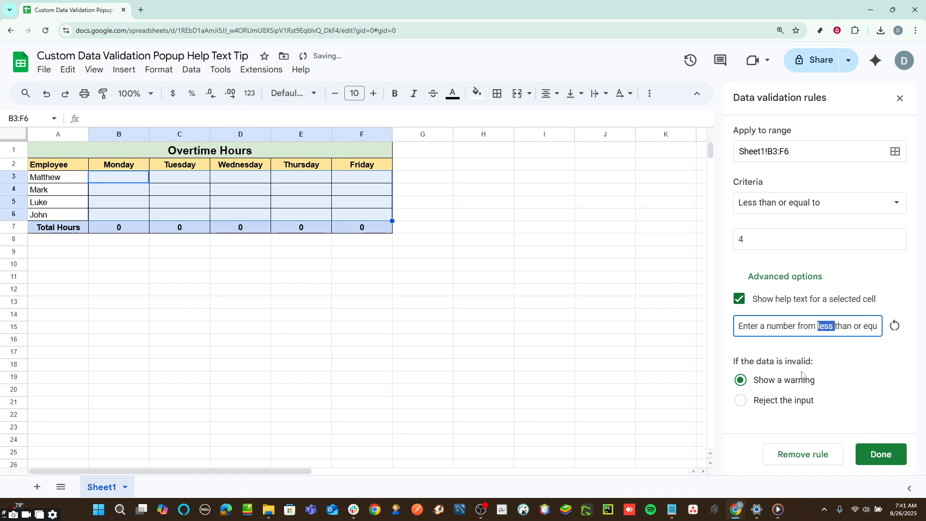
{"action": "key", "text": "shift+Right"}
{"action": "key", "text": "shift+Right"}
{"action": "key", "text": "shift+Left"}
{"action": "key", "text": "shift+Left"}
{"action": "type", "text": "0"}
{"action": "key", "text": "Right"}
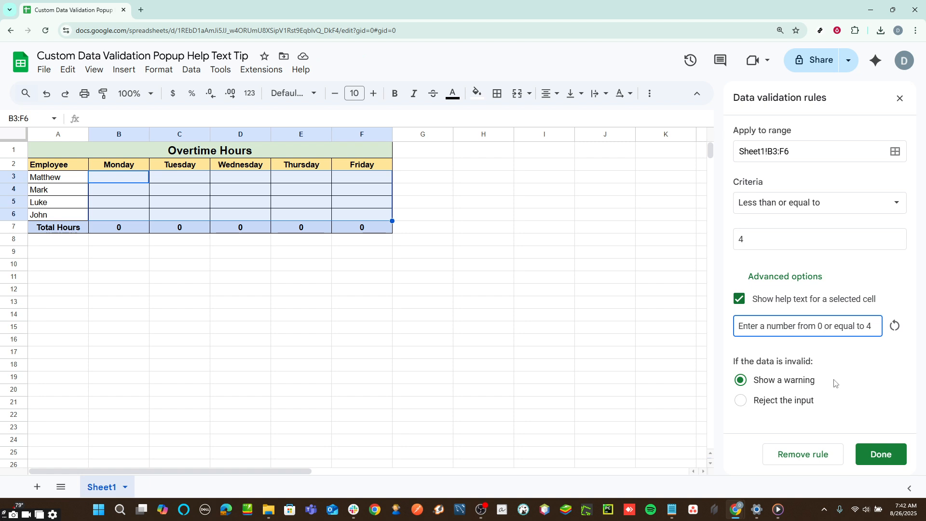
Set invalid data to be rejected and save the validation rule.
{"action": "left_click", "coordinate": [805, 402]}
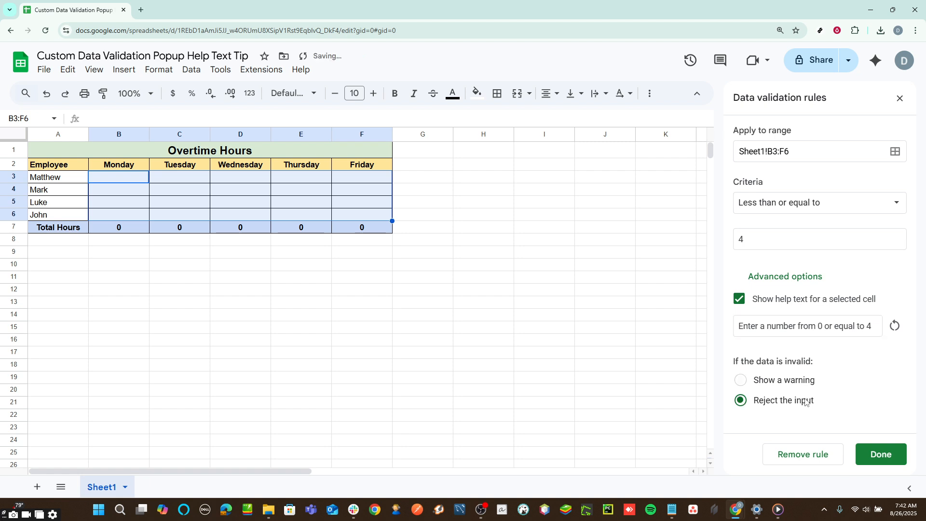
{"action": "left_click", "coordinate": [882, 459]}
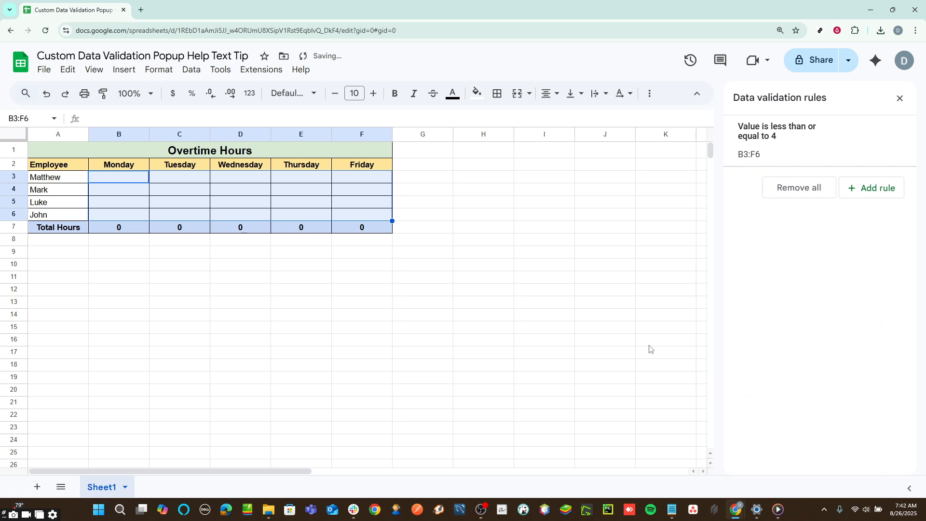
{"action": "left_click", "coordinate": [518, 317]}
Enter Monday overtime hours of 1, 2 and 4 for Matthew, Mark and Luke.
{"action": "left_click", "coordinate": [112, 182]}
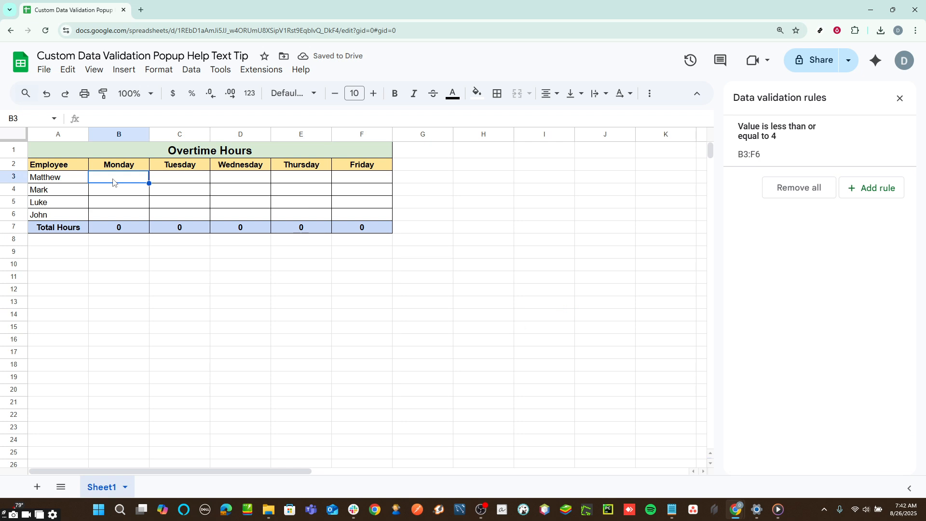
{"action": "type", "text": "1"}
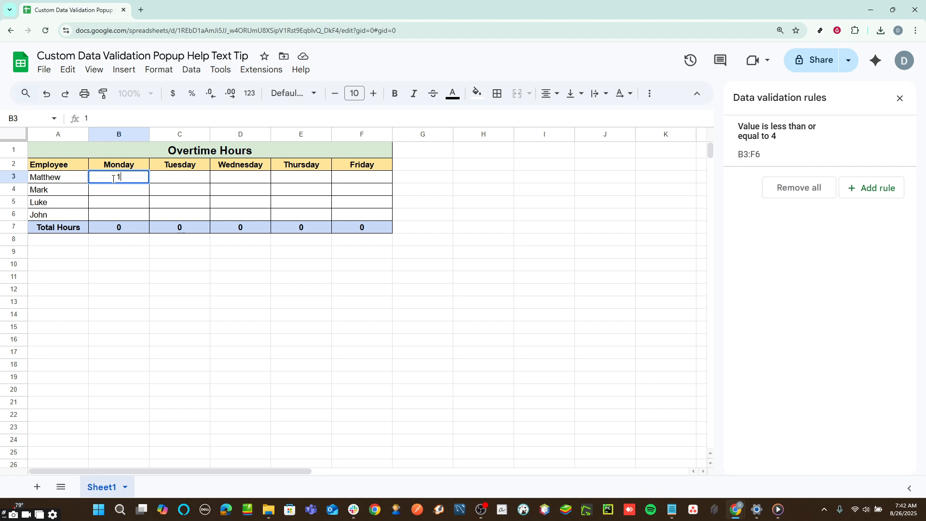
{"action": "key", "text": "Return"}
{"action": "type", "text": "2"}
{"action": "key", "text": "Return"}
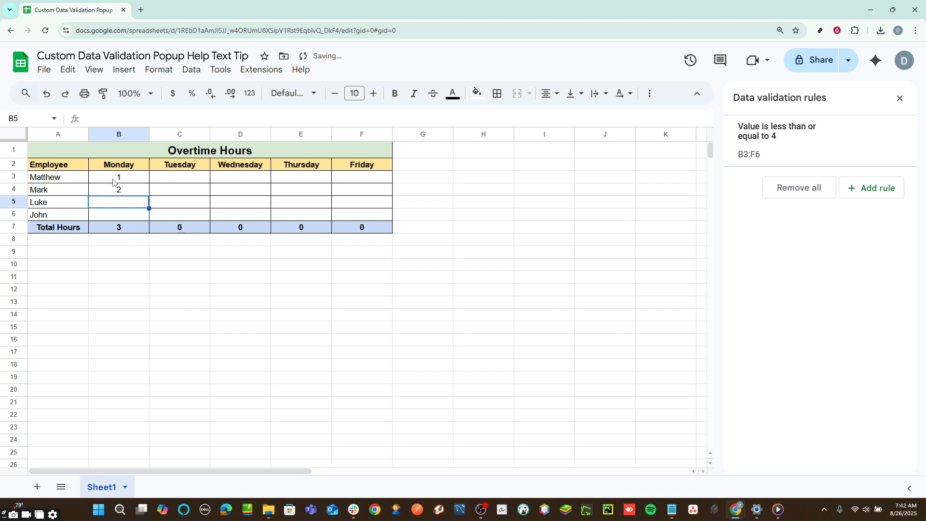
{"action": "type", "text": "4"}
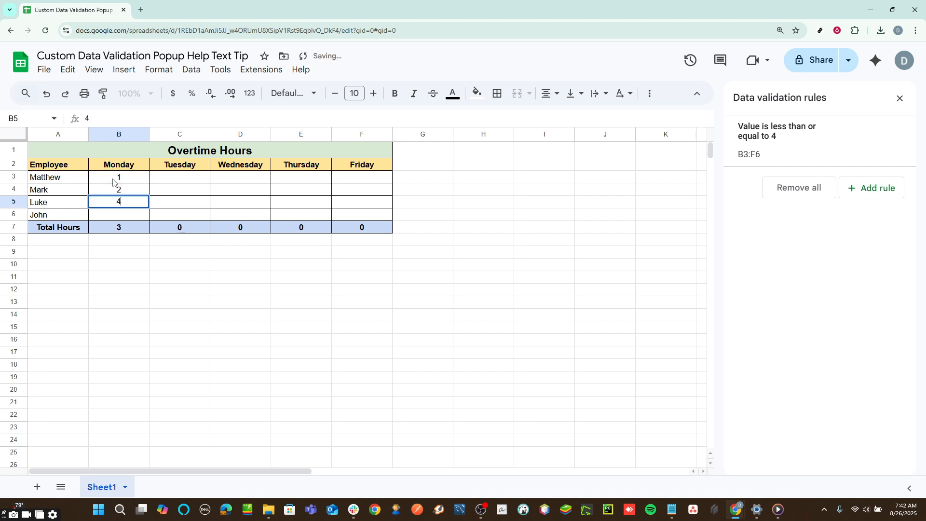
{"action": "key", "text": "Return"}
Try entering 5 hours for John on Monday and dismiss the problem dialog.
{"action": "type", "text": "5"}
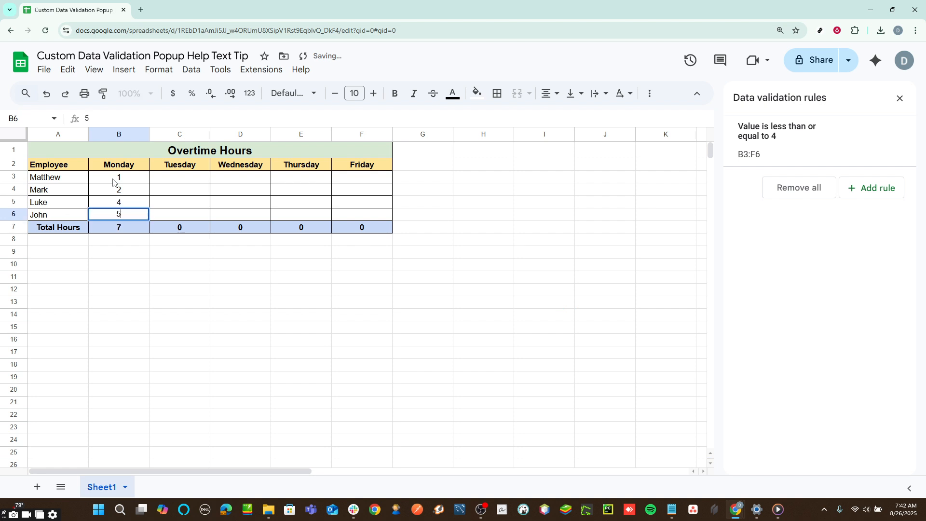
{"action": "key", "text": "Return"}
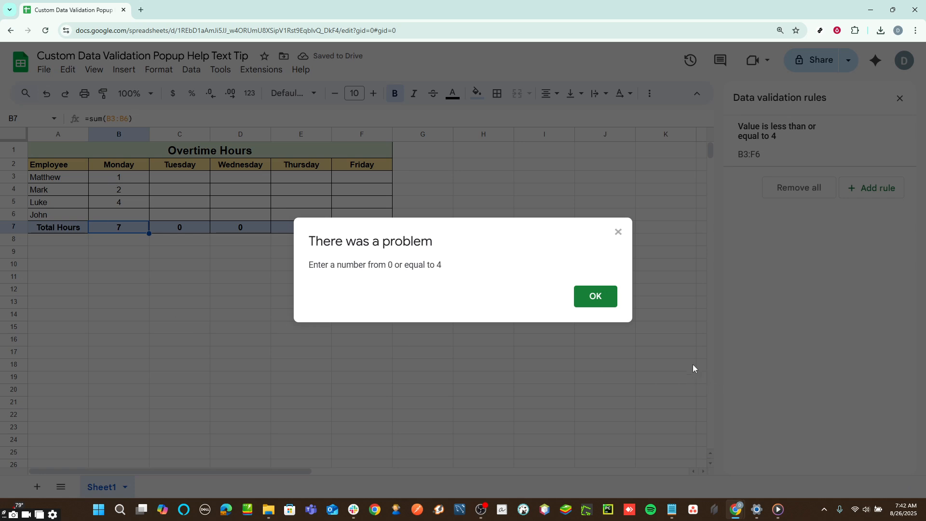
{"action": "left_click", "coordinate": [597, 299]}
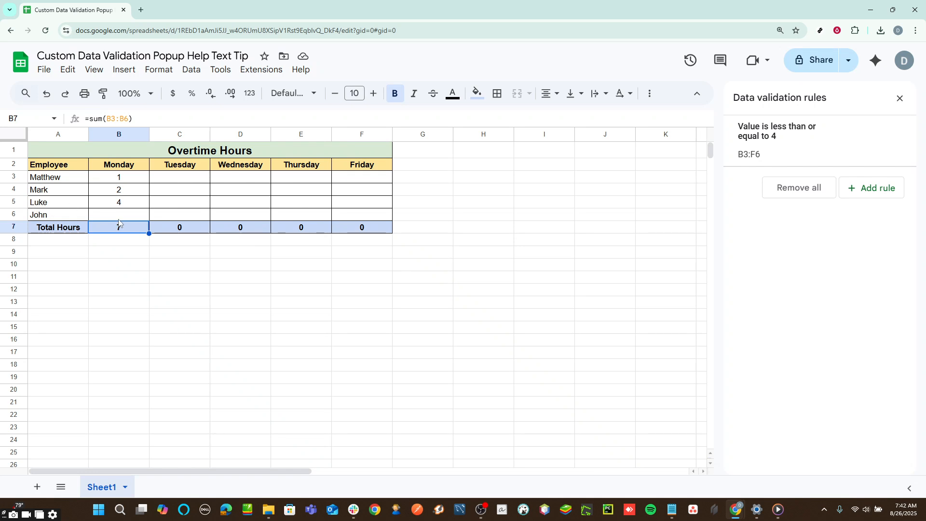
Enter 4 hours for John on Monday.
{"action": "left_click", "coordinate": [119, 220]}
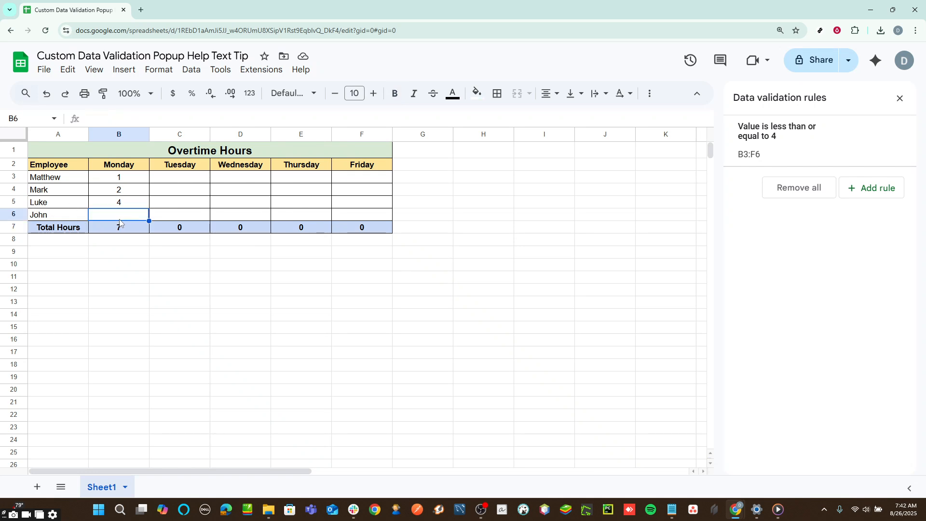
{"action": "type", "text": "4"}
{"action": "key", "text": "Tab"}
{"action": "key", "text": "Up"}
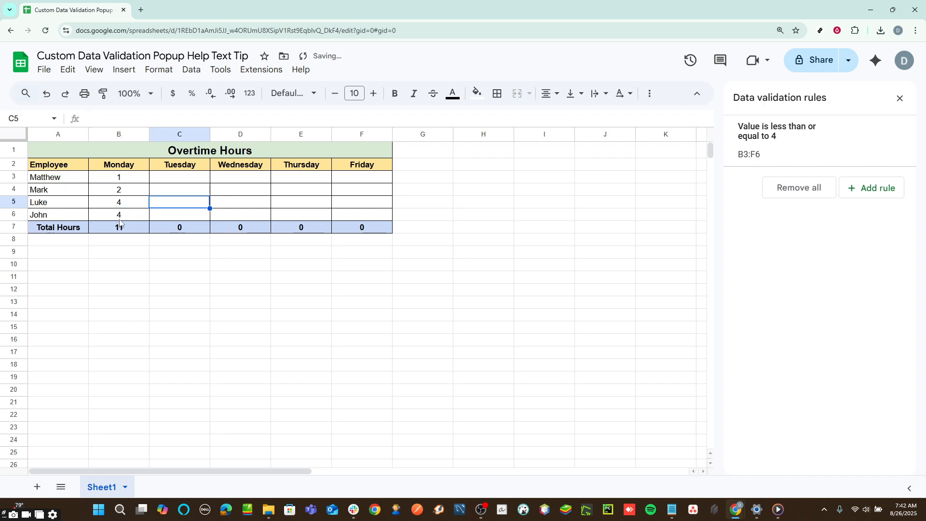